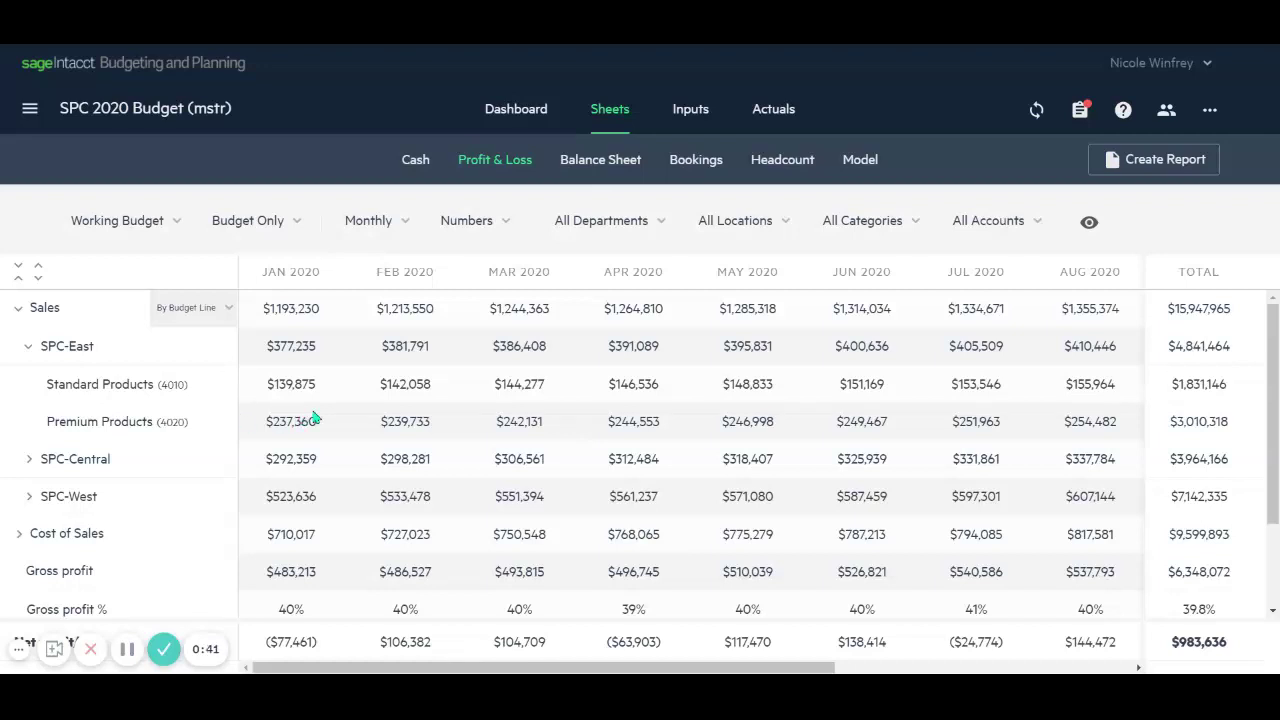
Open the Standard Prdcts sales model behind Standard Products and review the 615 and 825 list prices.
left_click(690, 108)
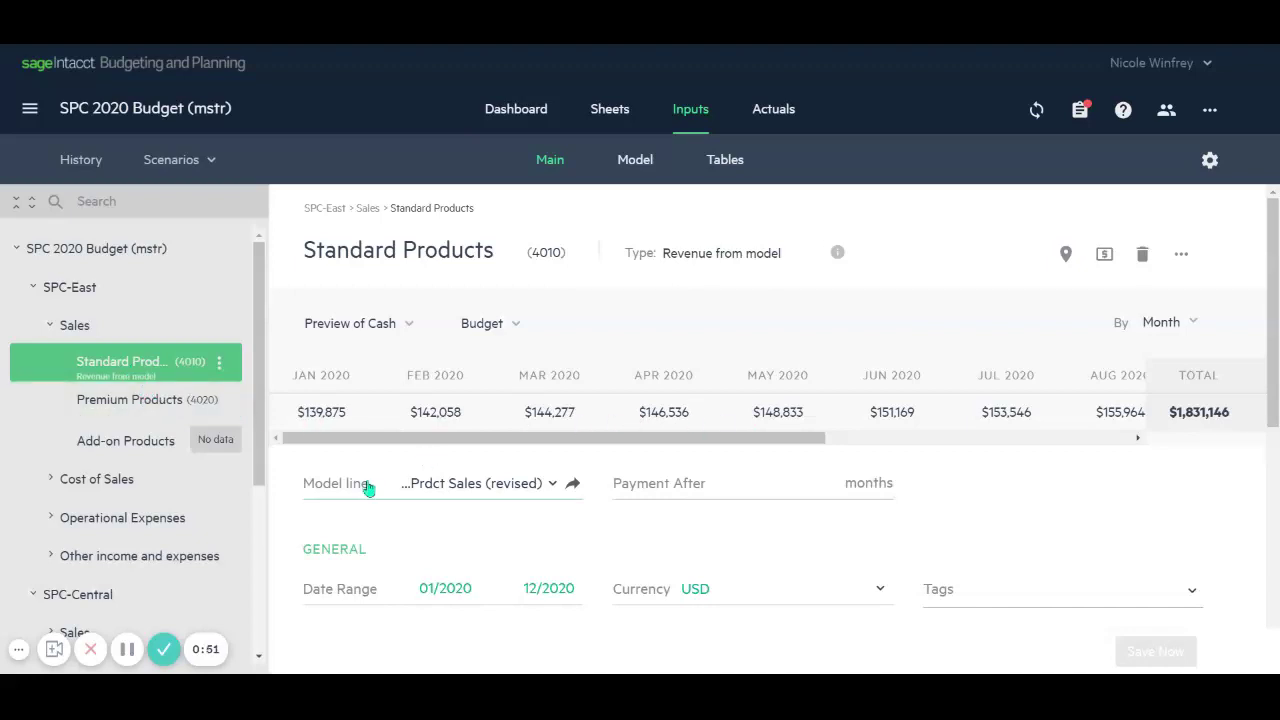
left_click(573, 484)
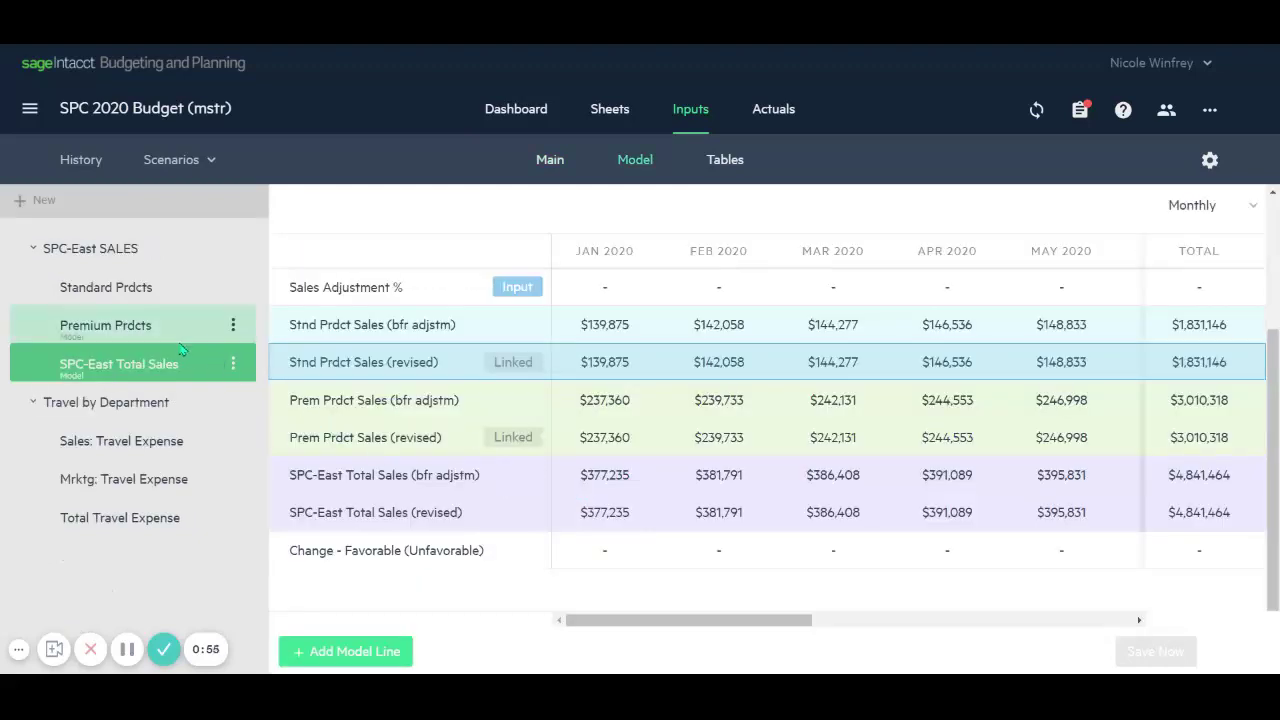
left_click(150, 300)
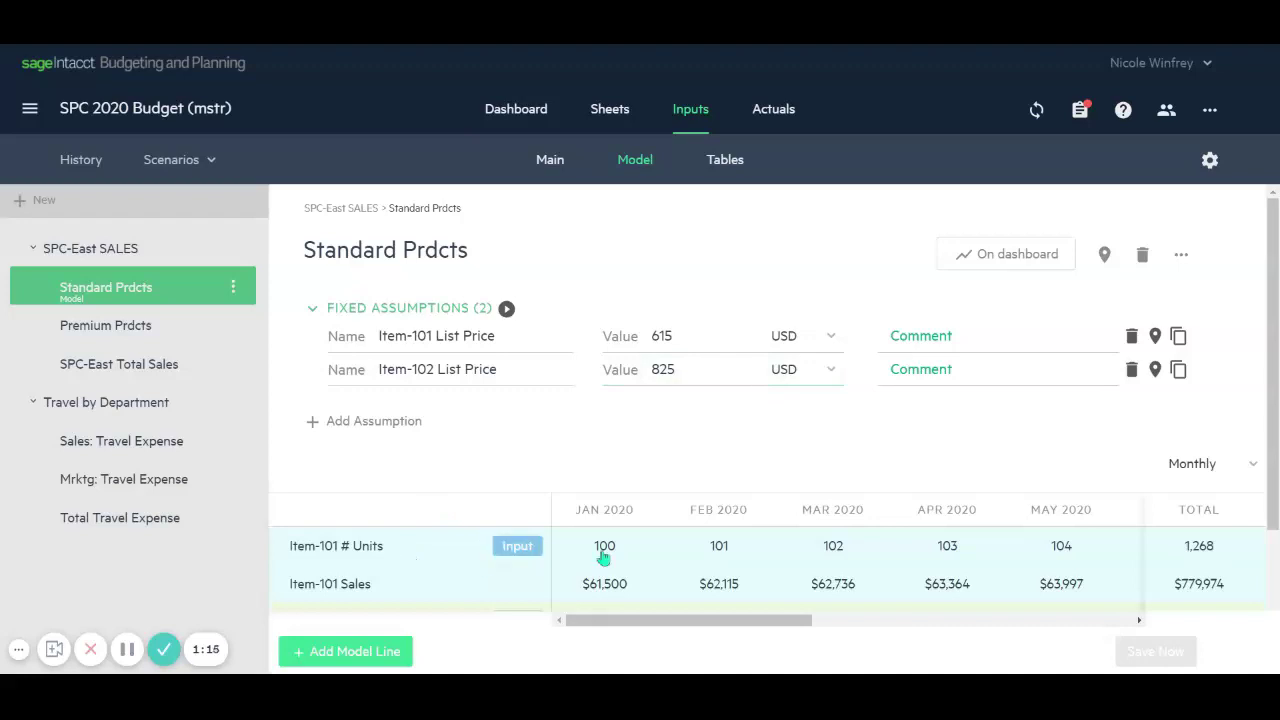
scroll(1270, 545, "down", 1)
scroll(1274, 550, "down", 1)
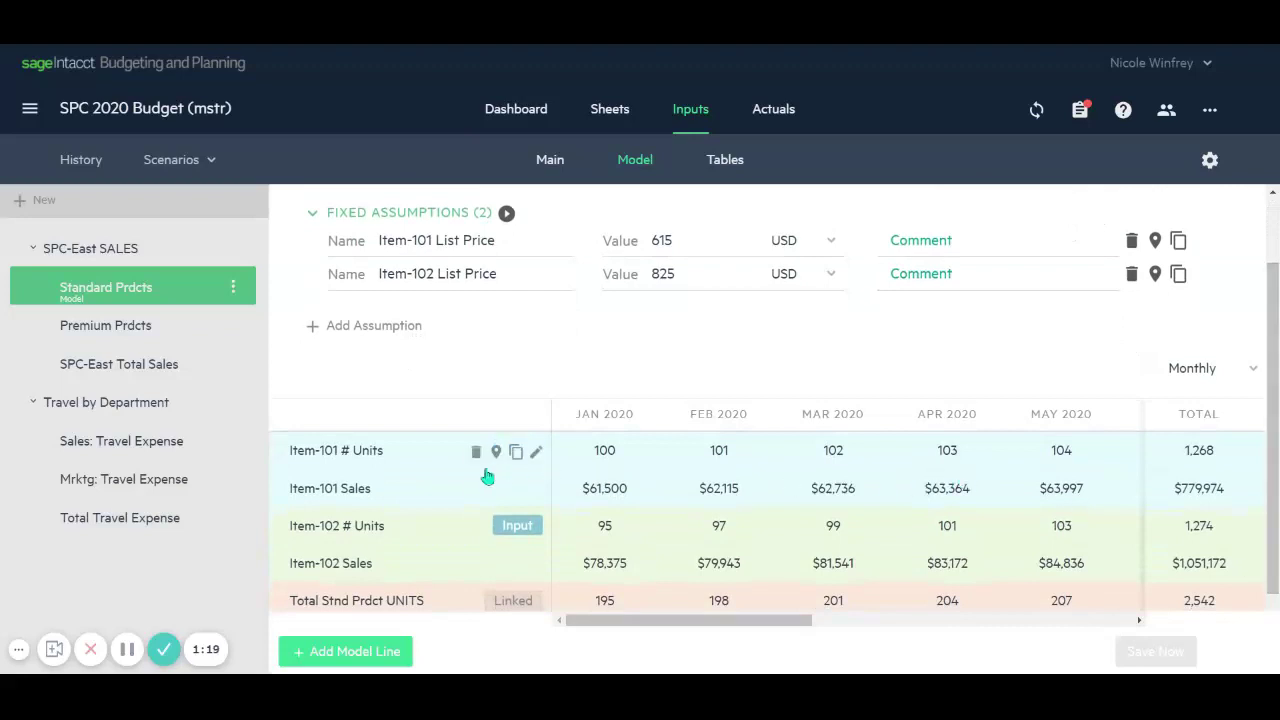
scroll(470, 477, "up", 2)
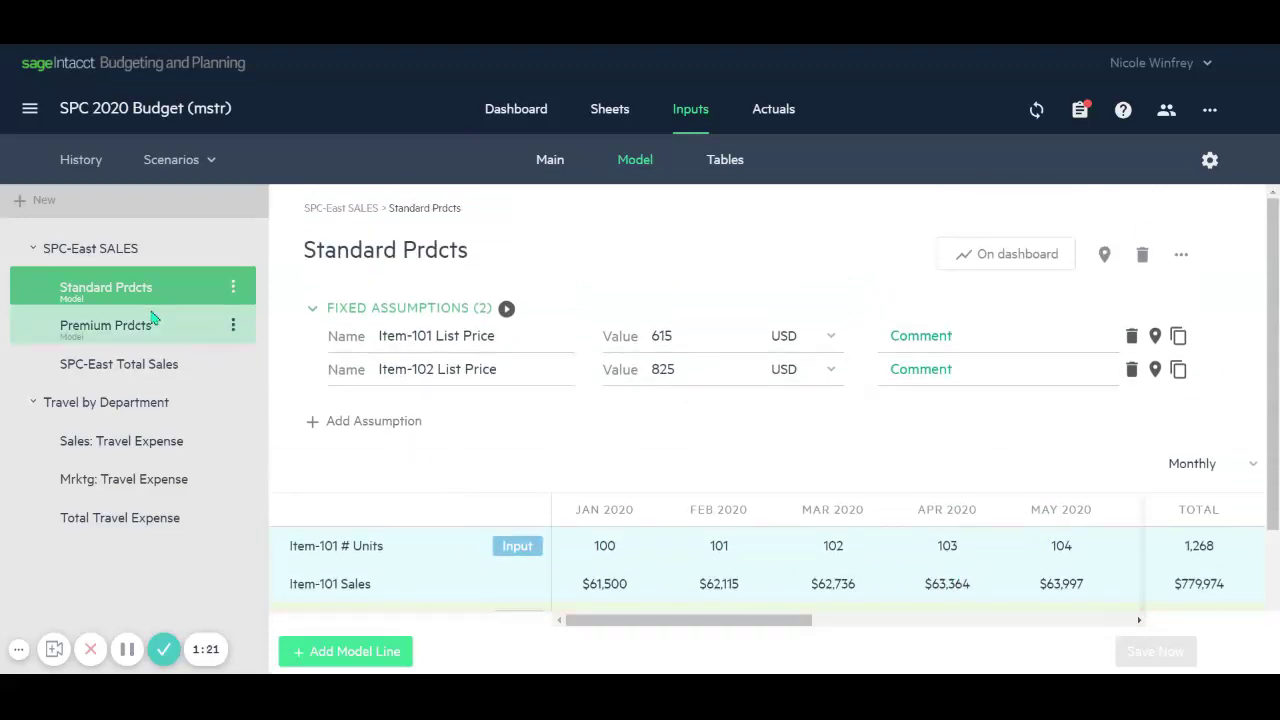
Create a new scenario named 'List Price Change'.
left_click(212, 162)
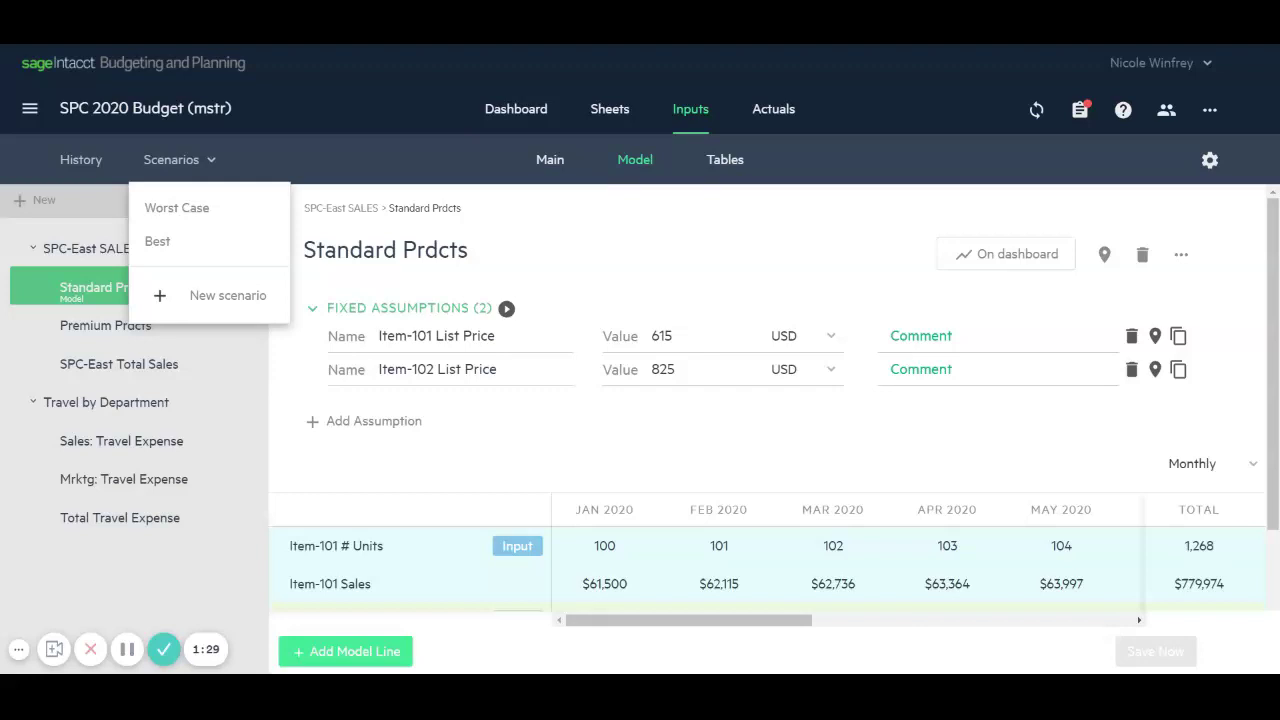
left_click(221, 295)
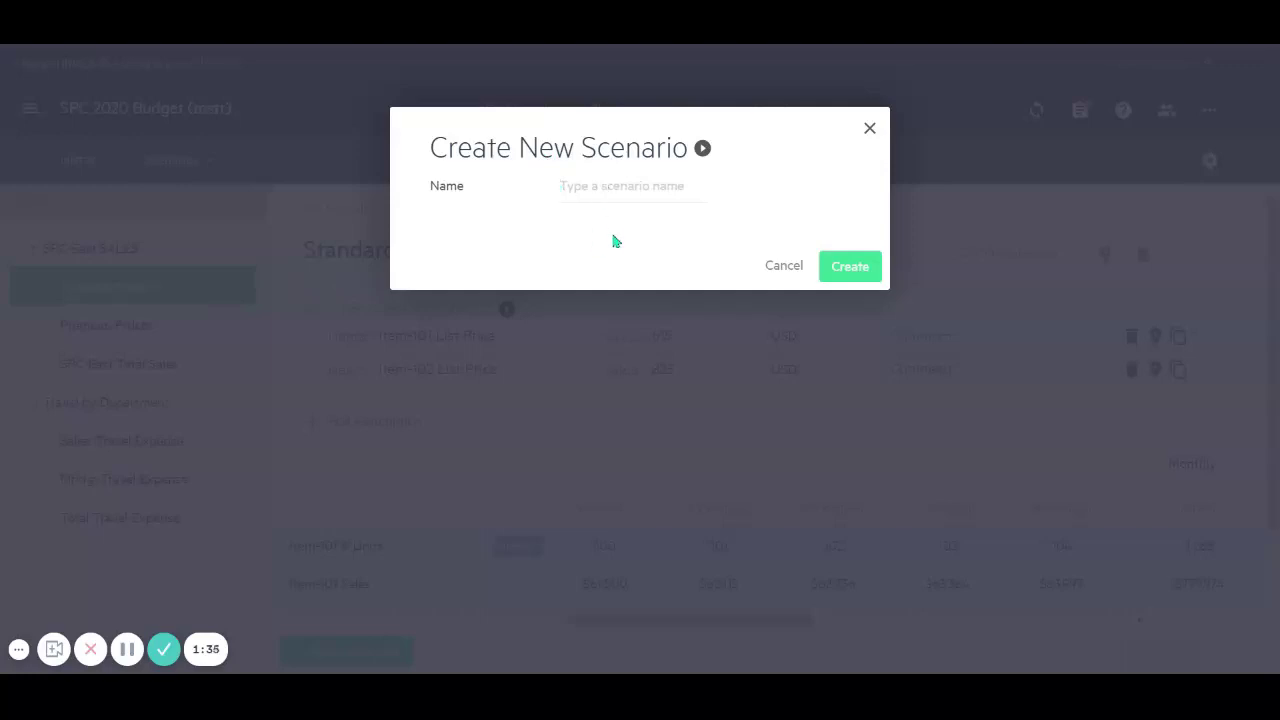
type("List Price C")
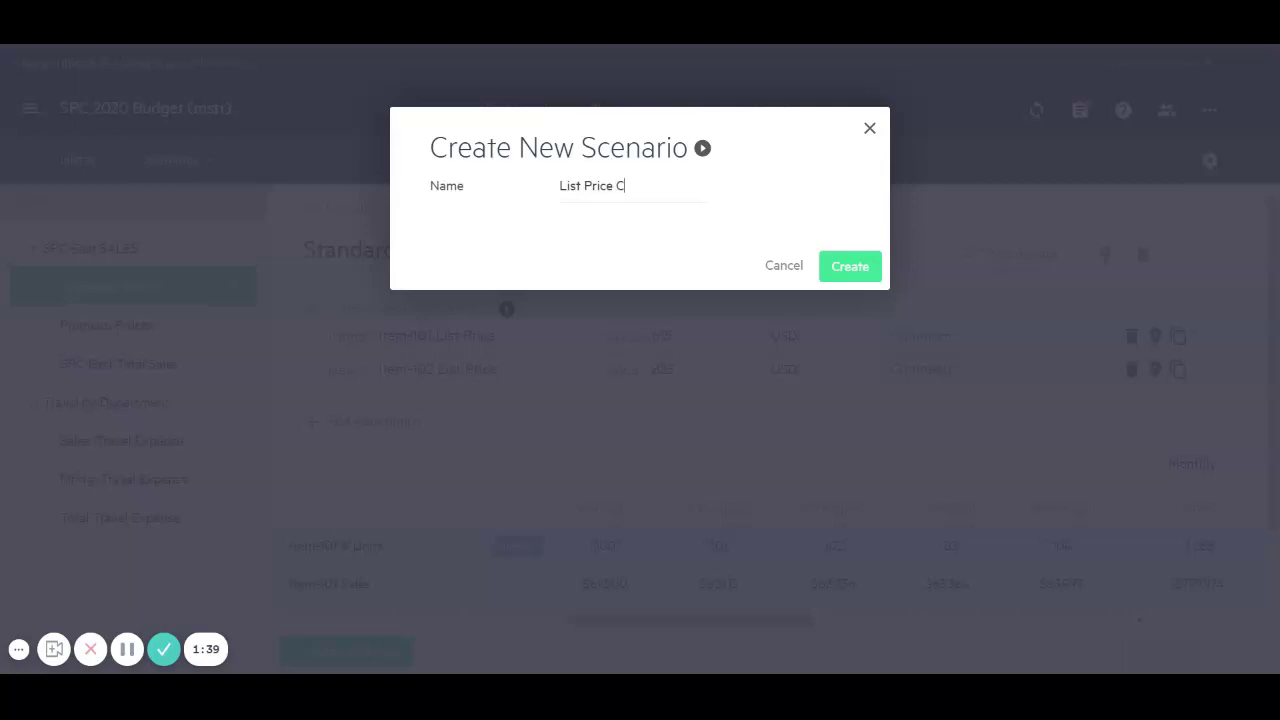
type("hange")
left_click(850, 267)
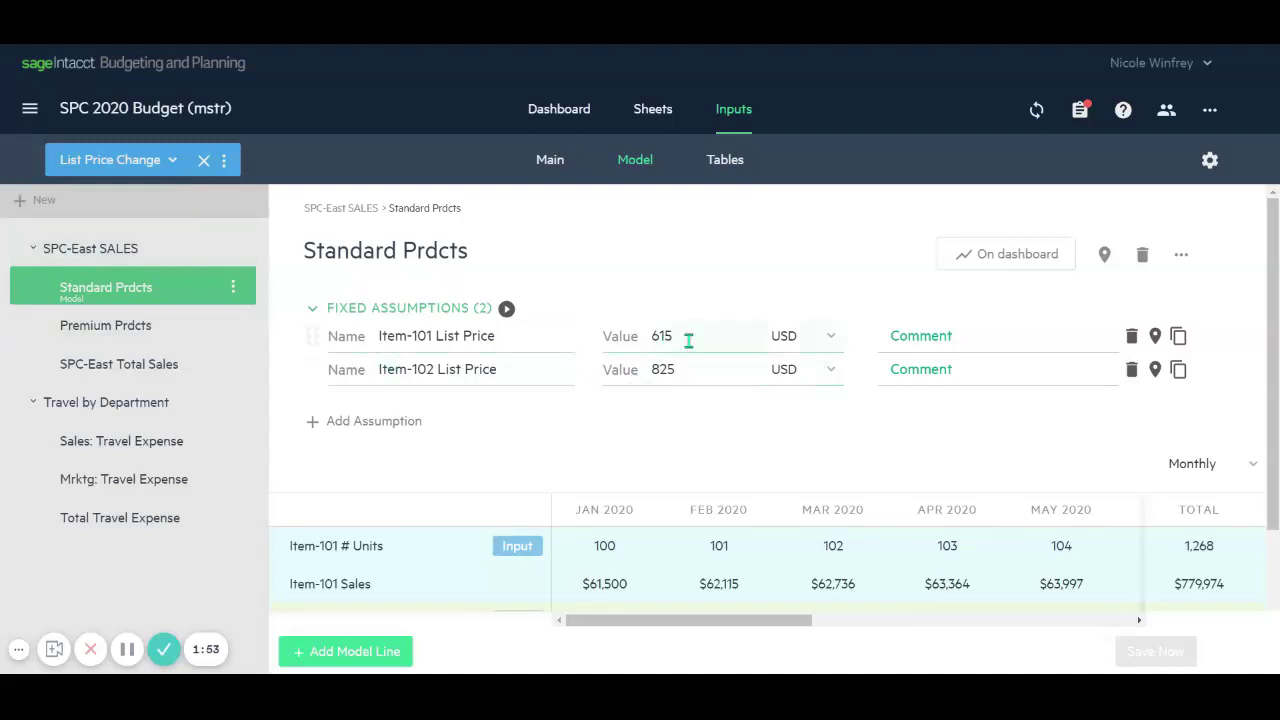
Change the Item-101 list price to 700 and the Item-102 list price to 900.
left_click_drag(688, 341, 648, 338)
type("700")
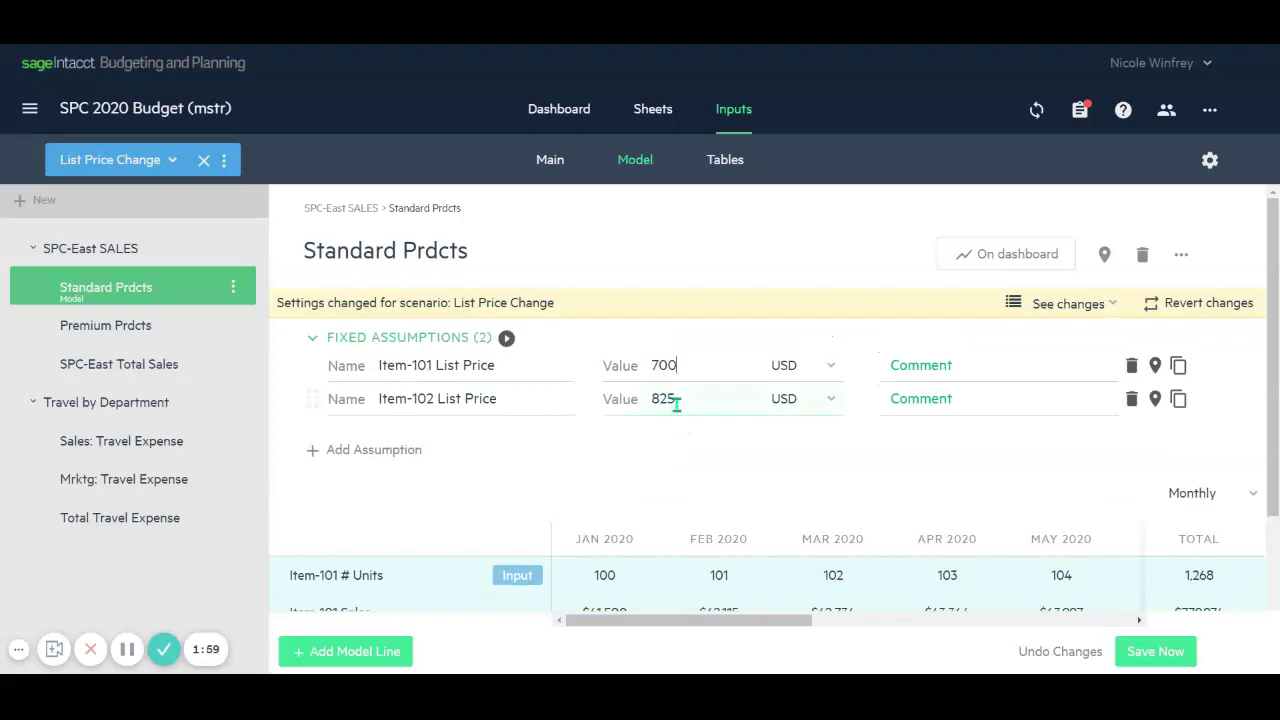
left_click_drag(676, 400, 620, 405)
type("900")
scroll(722, 480, "down", 2)
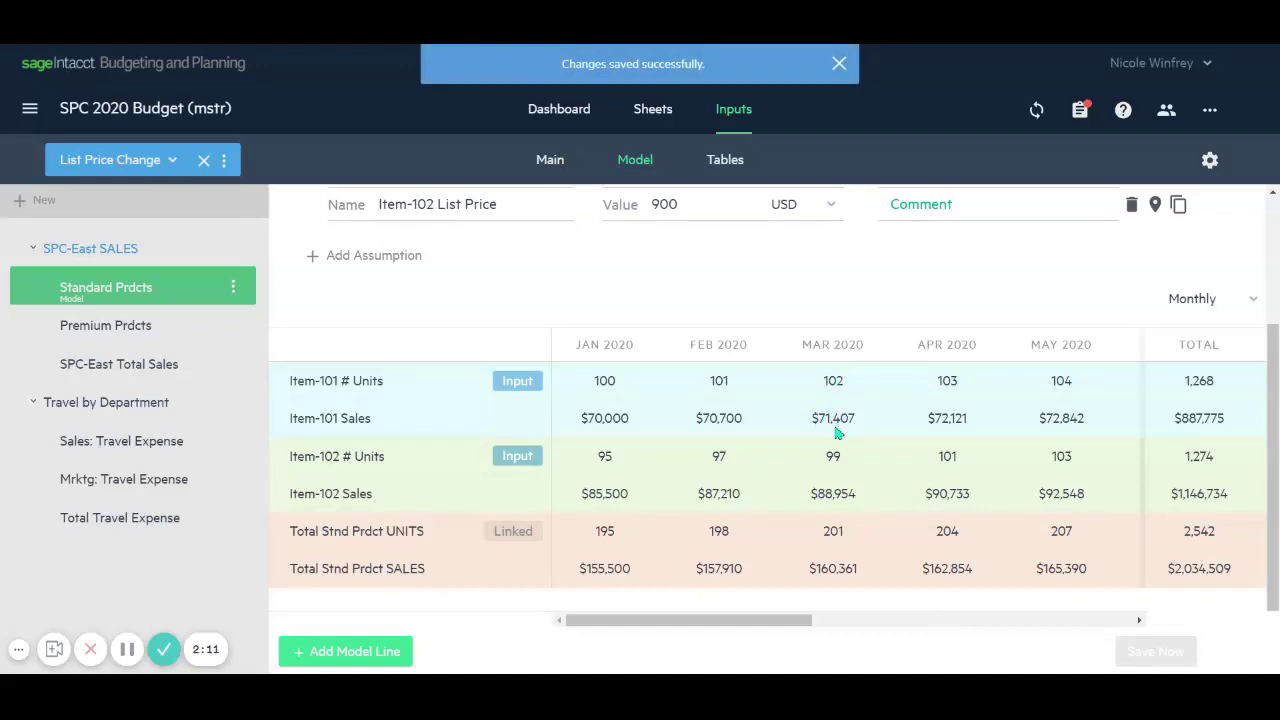
scroll(805, 431, "up", 3)
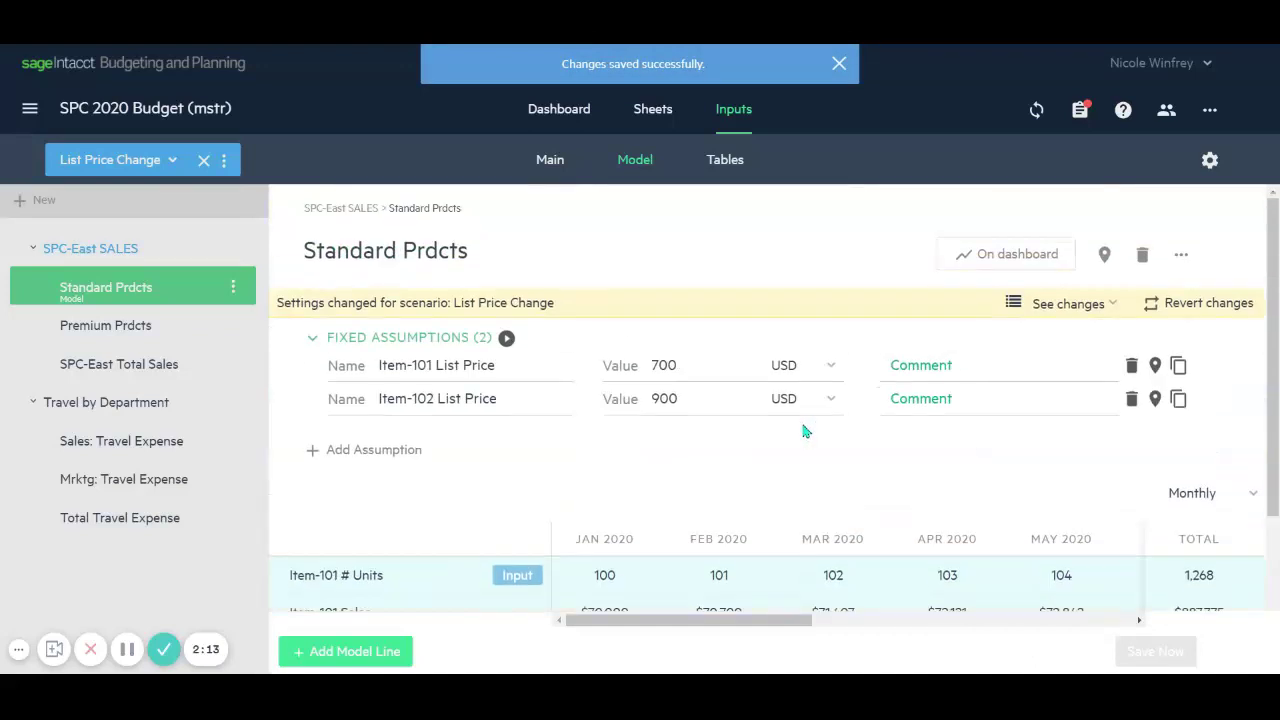
In Premium Prdcts, set Item-201 and Item-202 list prices to 2,000 and 2,500, and save.
left_click(137, 332)
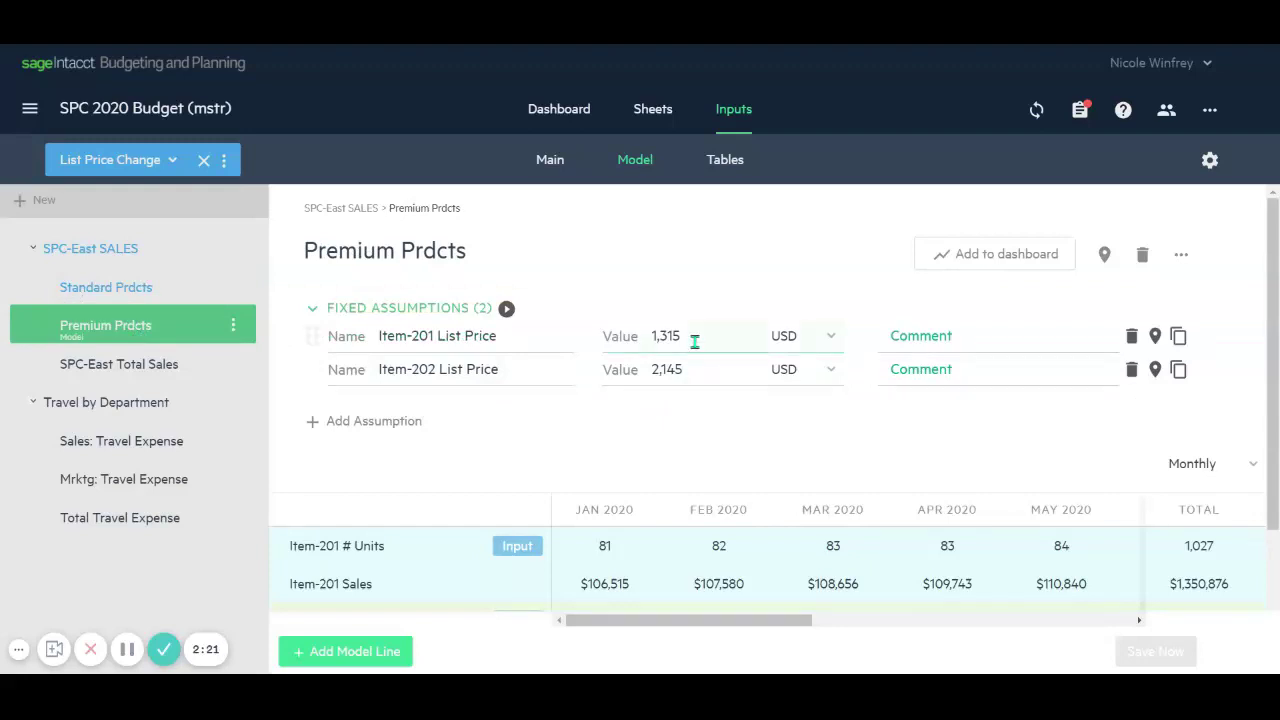
left_click_drag(694, 340, 638, 338)
type("2,000")
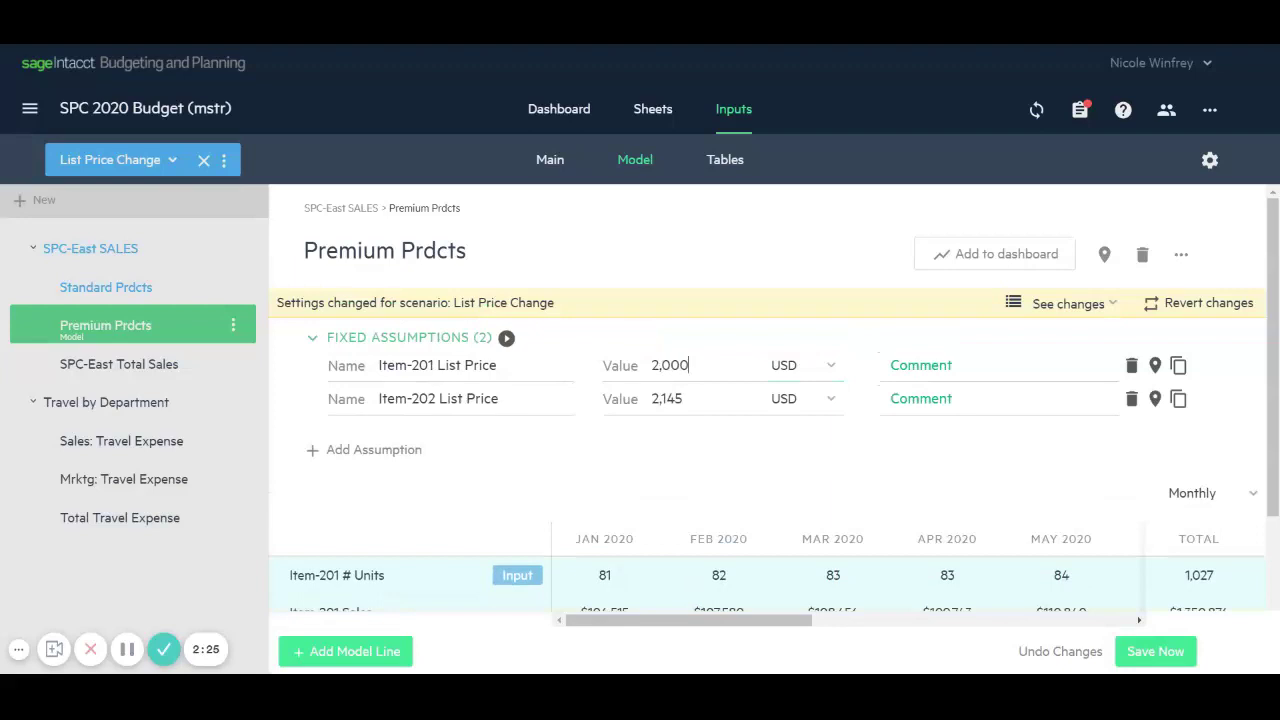
left_click_drag(690, 400, 612, 403)
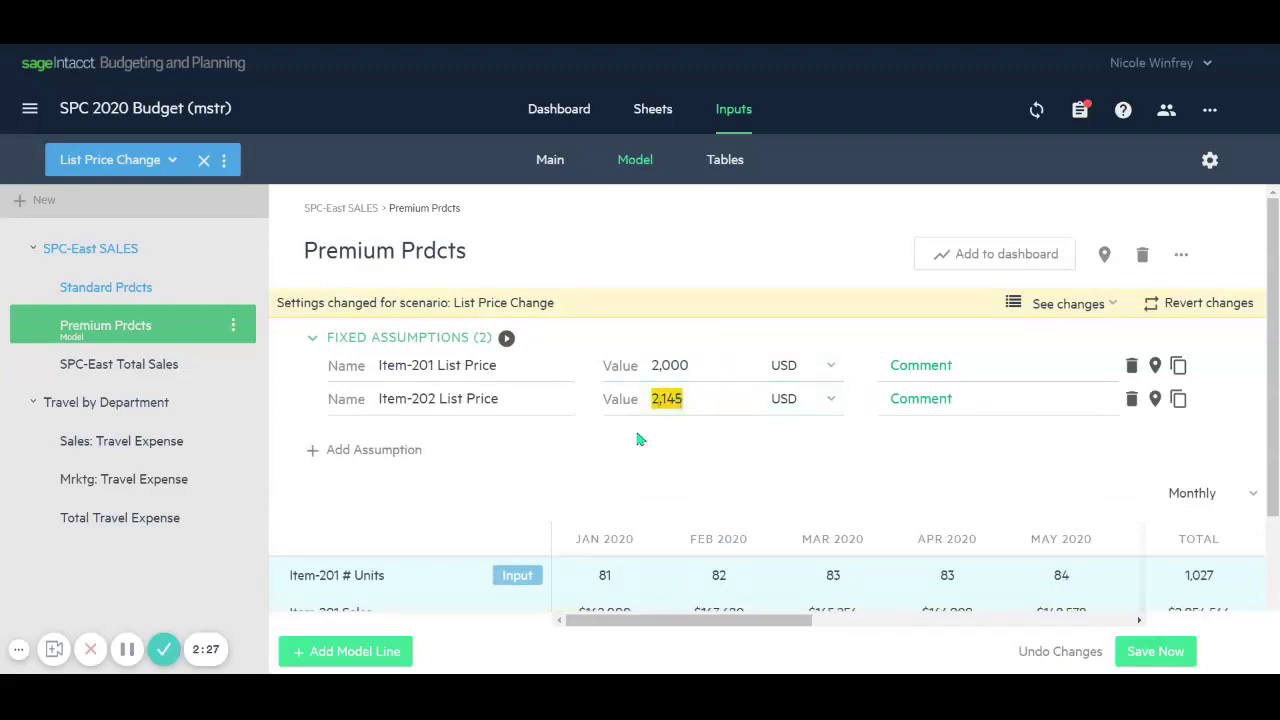
type("2500")
left_click(1157, 655)
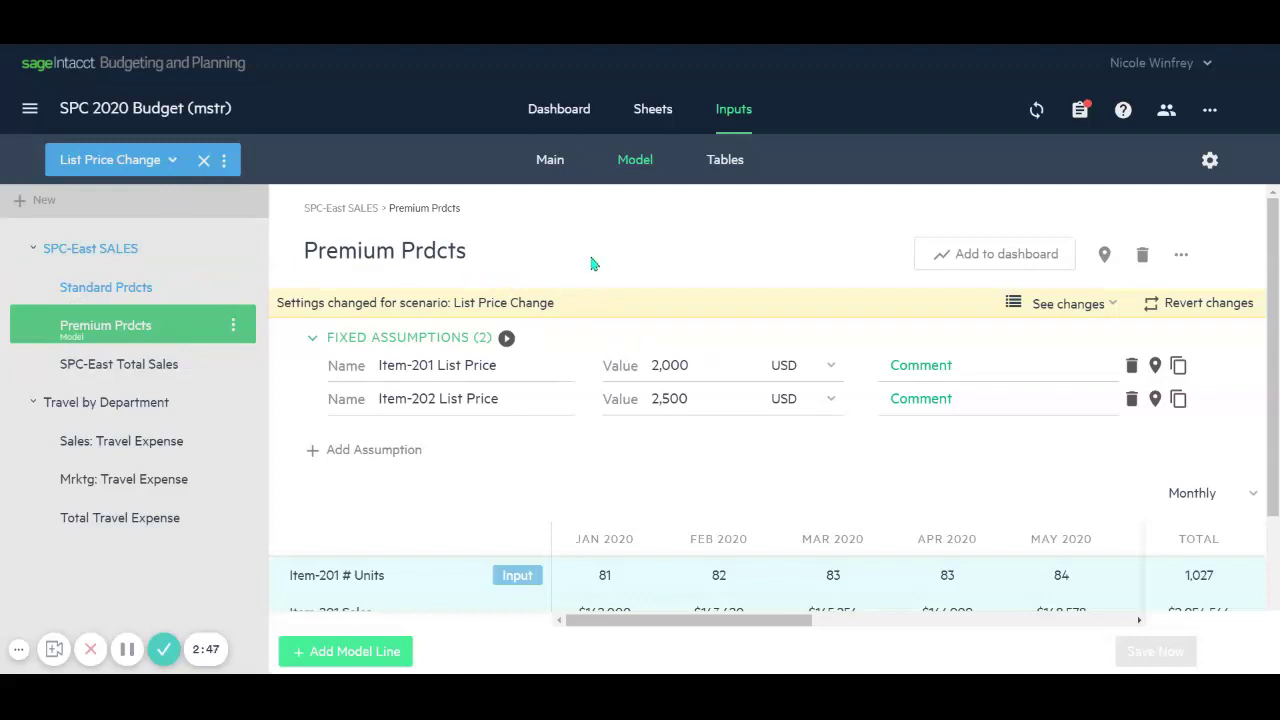
Show the Profit & Loss sheet's comparison options for the List Price Change scenario.
left_click(652, 117)
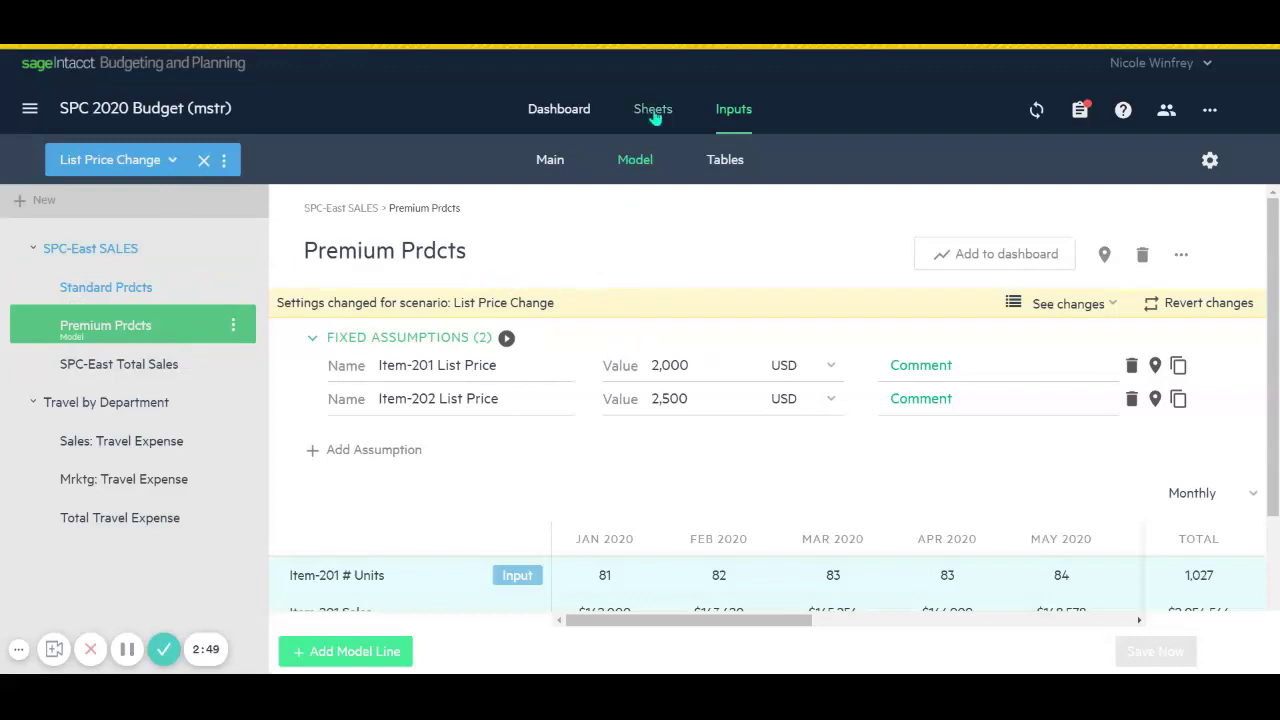
left_click(484, 166)
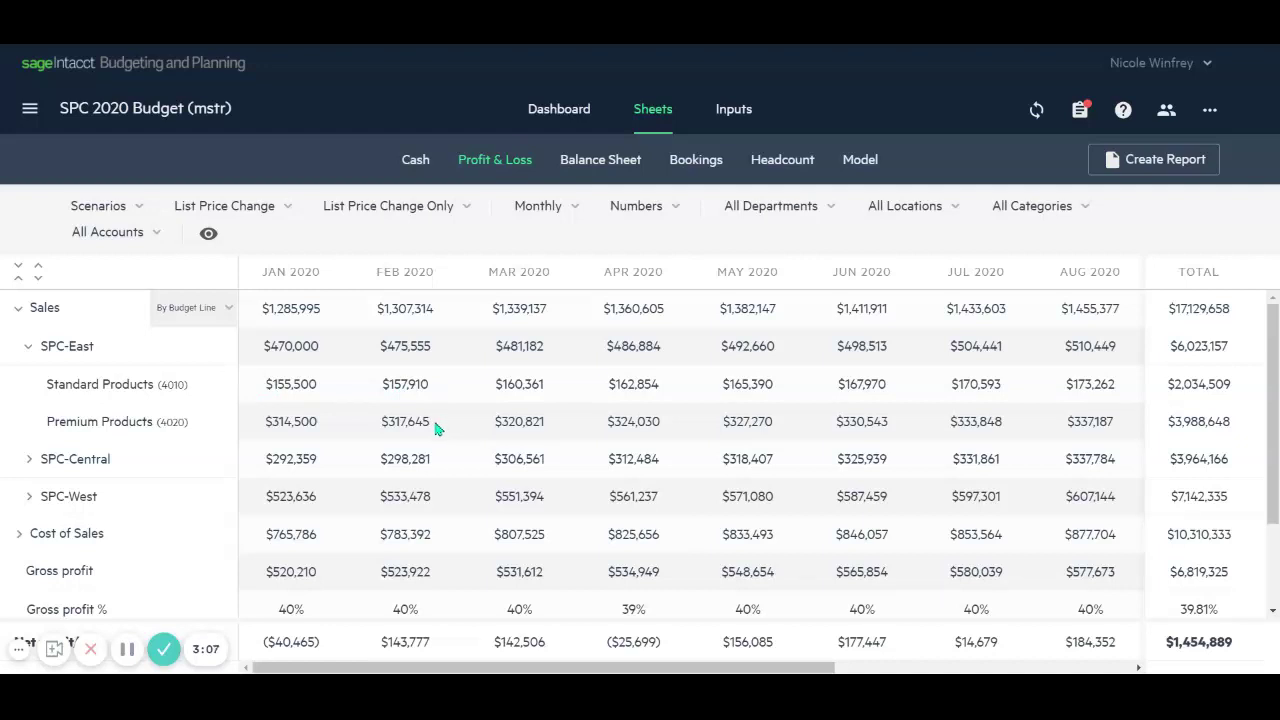
left_click(463, 208)
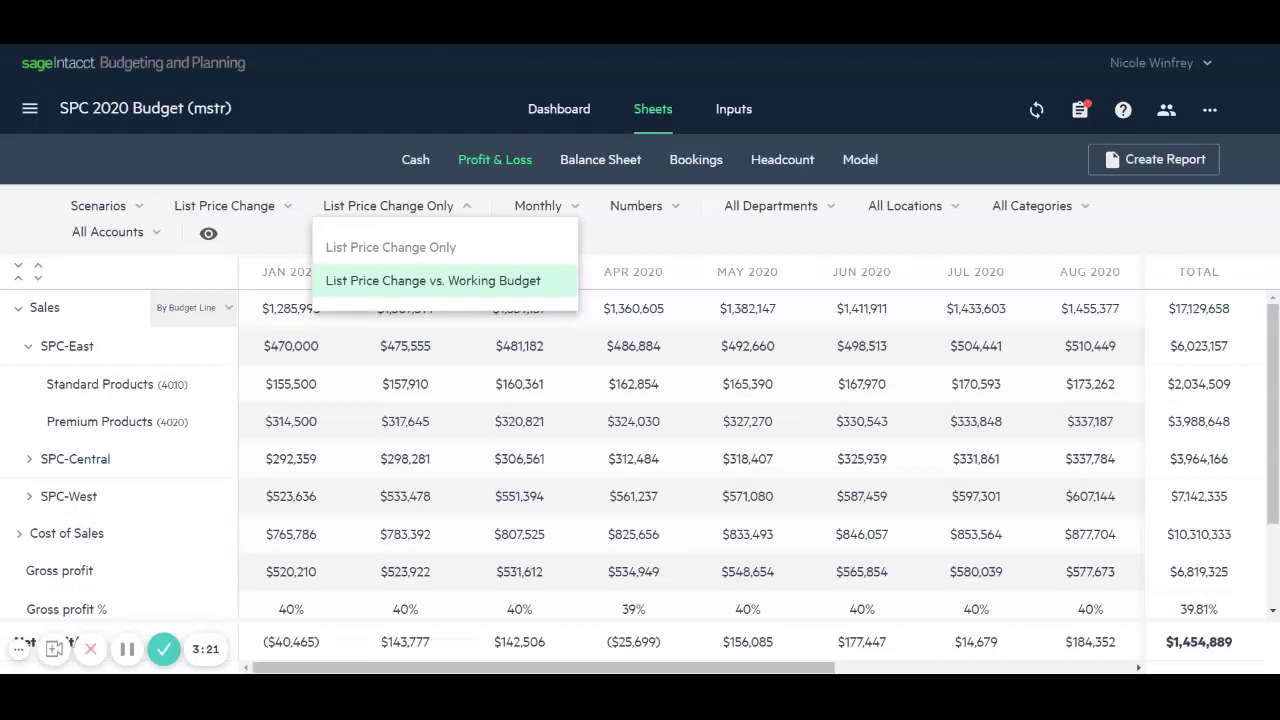
Compare List Price Change vs. Working Budget on the P&L and review the differences.
left_click(530, 283)
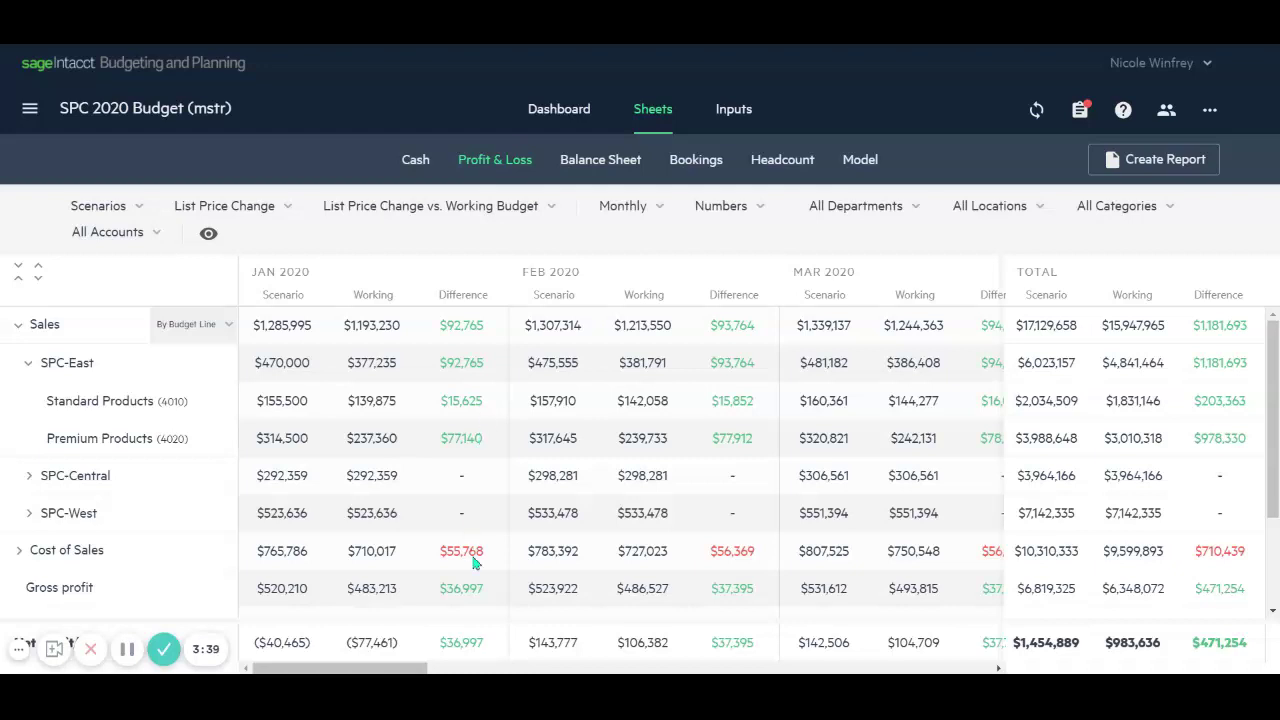
scroll(475, 563, "down", 3)
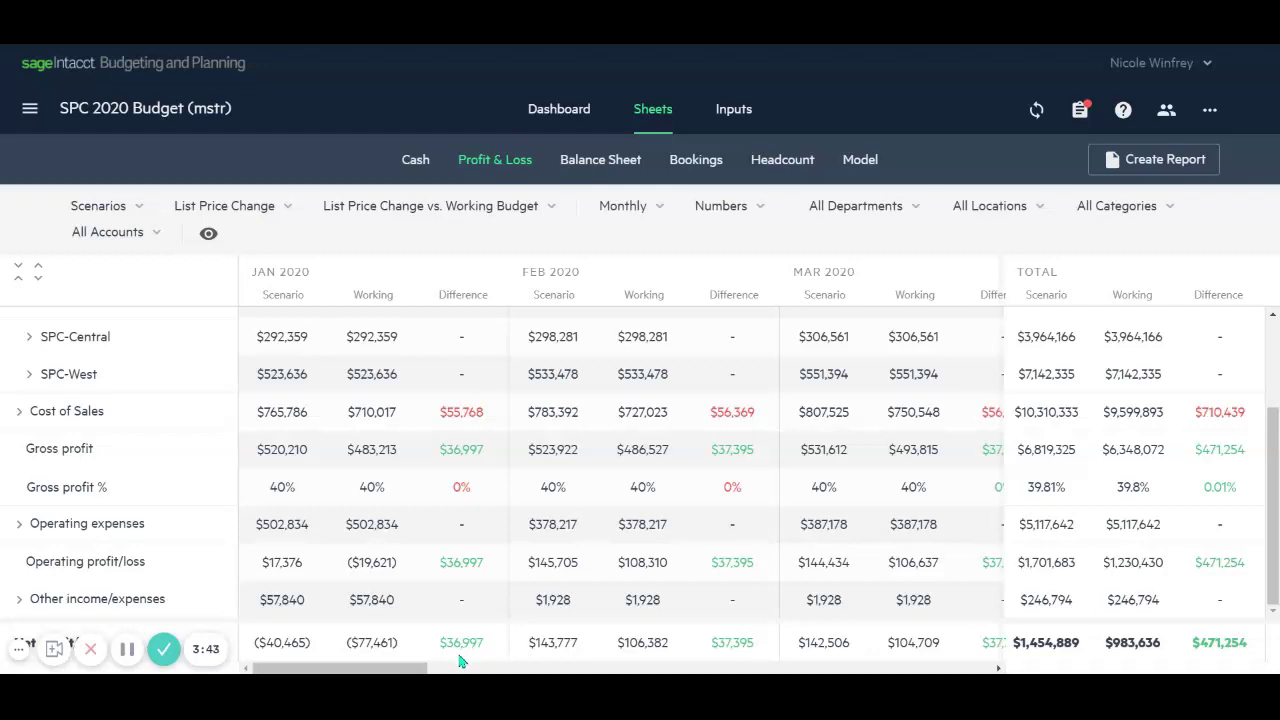
left_click_drag(428, 668, 465, 668)
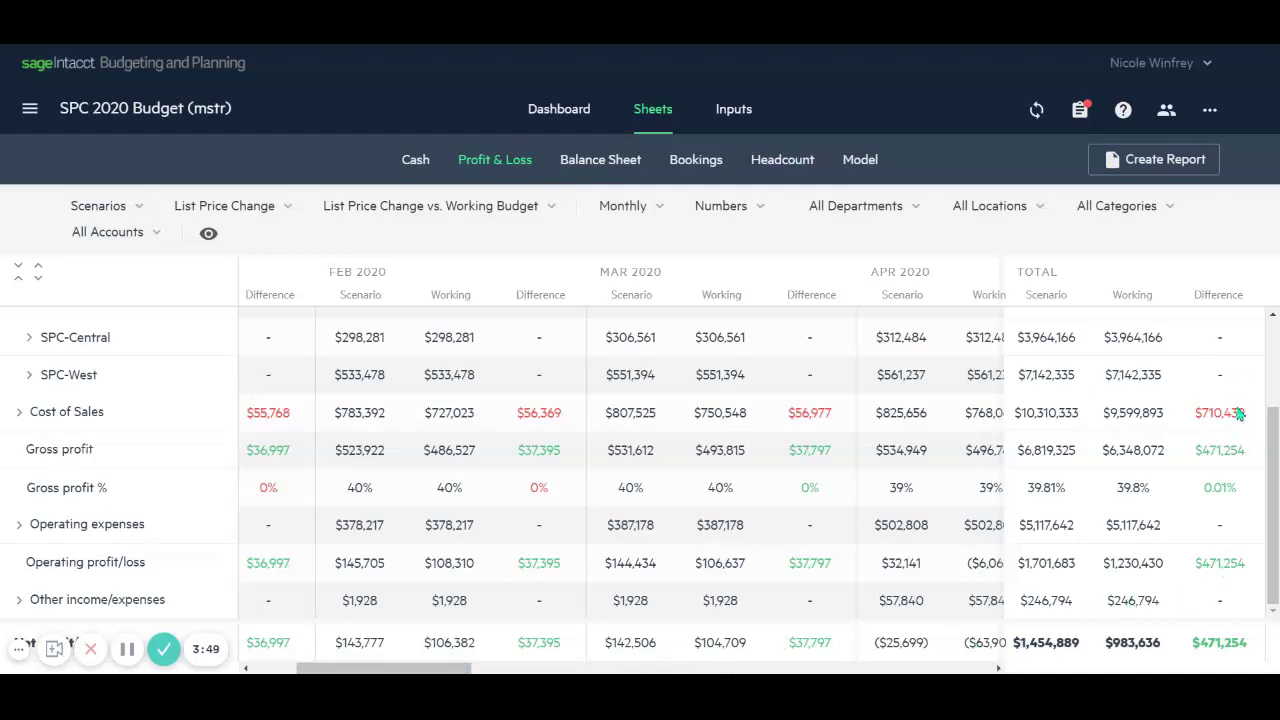
scroll(1238, 414, "up", 3)
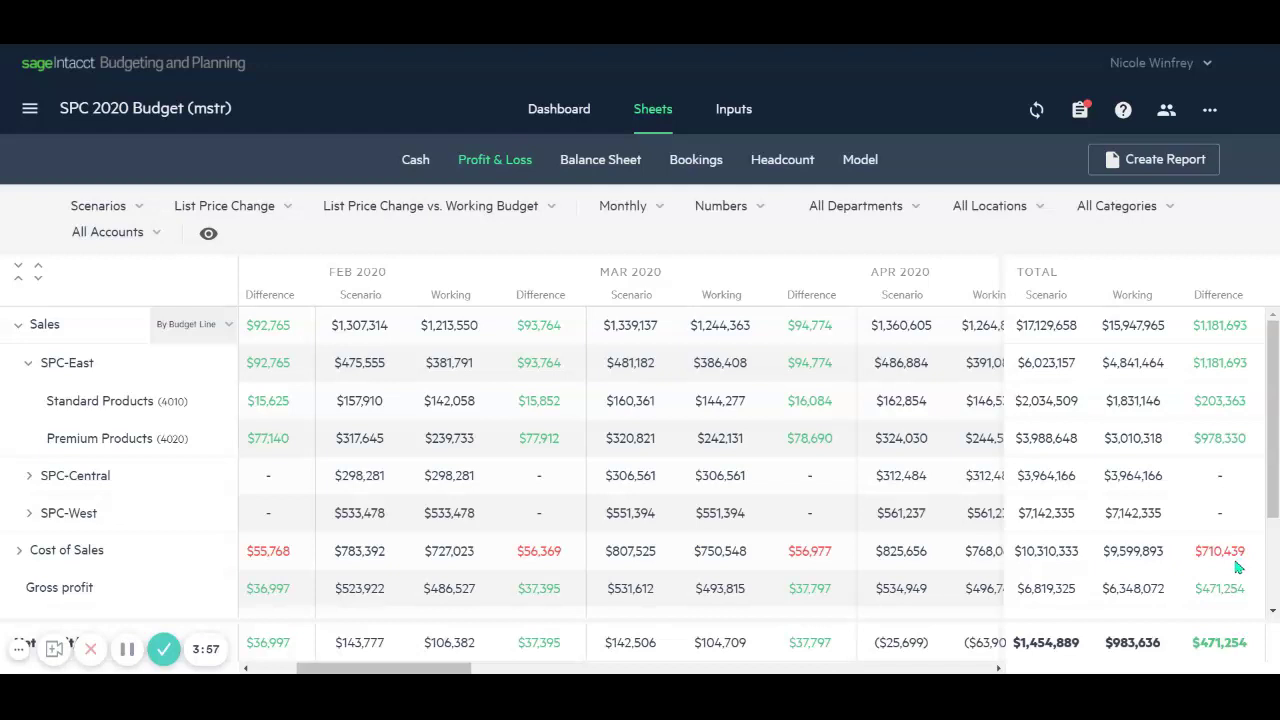
scroll(1232, 563, "down", 3)
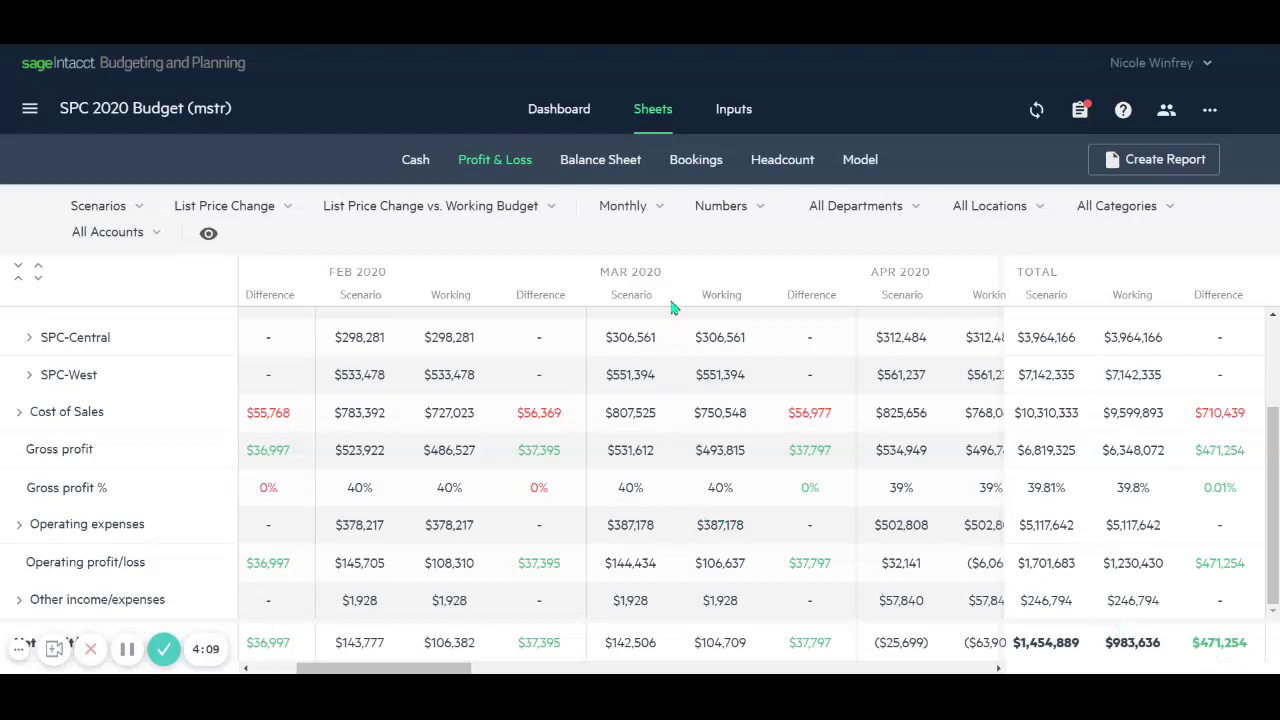
Merge the List Price Change scenario into the SPC 2020 budget and confirm.
left_click(733, 112)
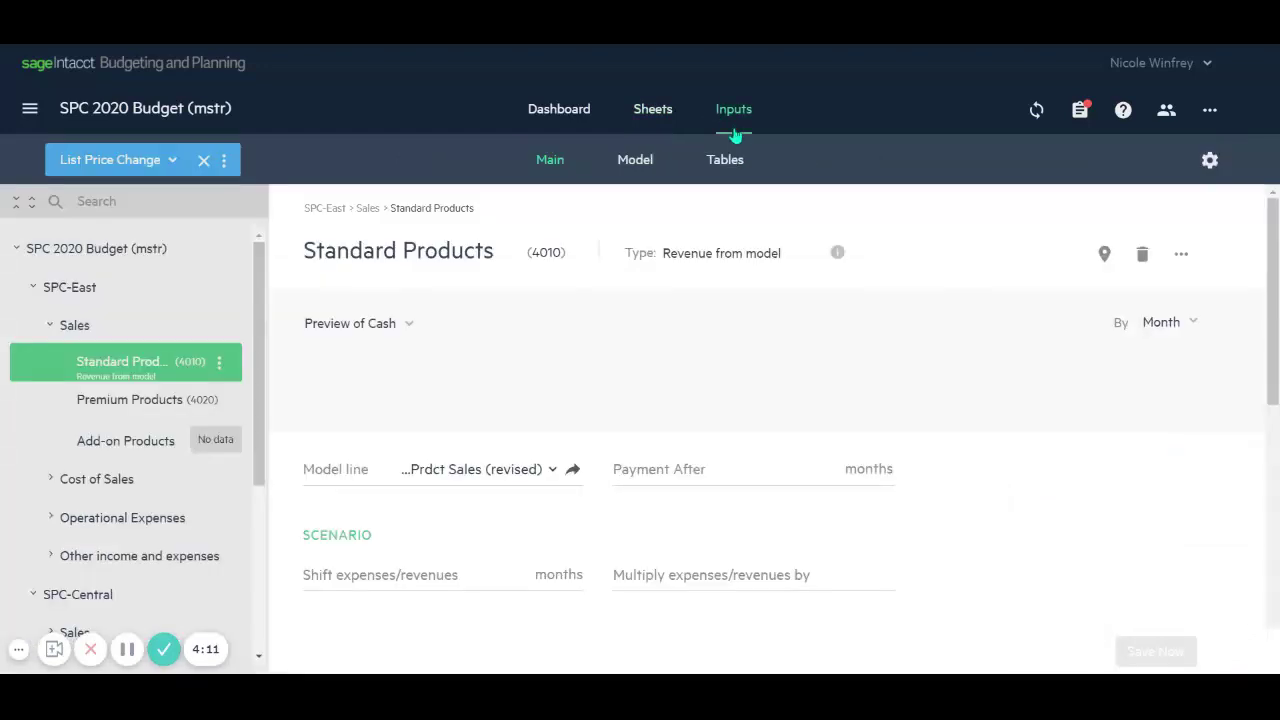
left_click(224, 162)
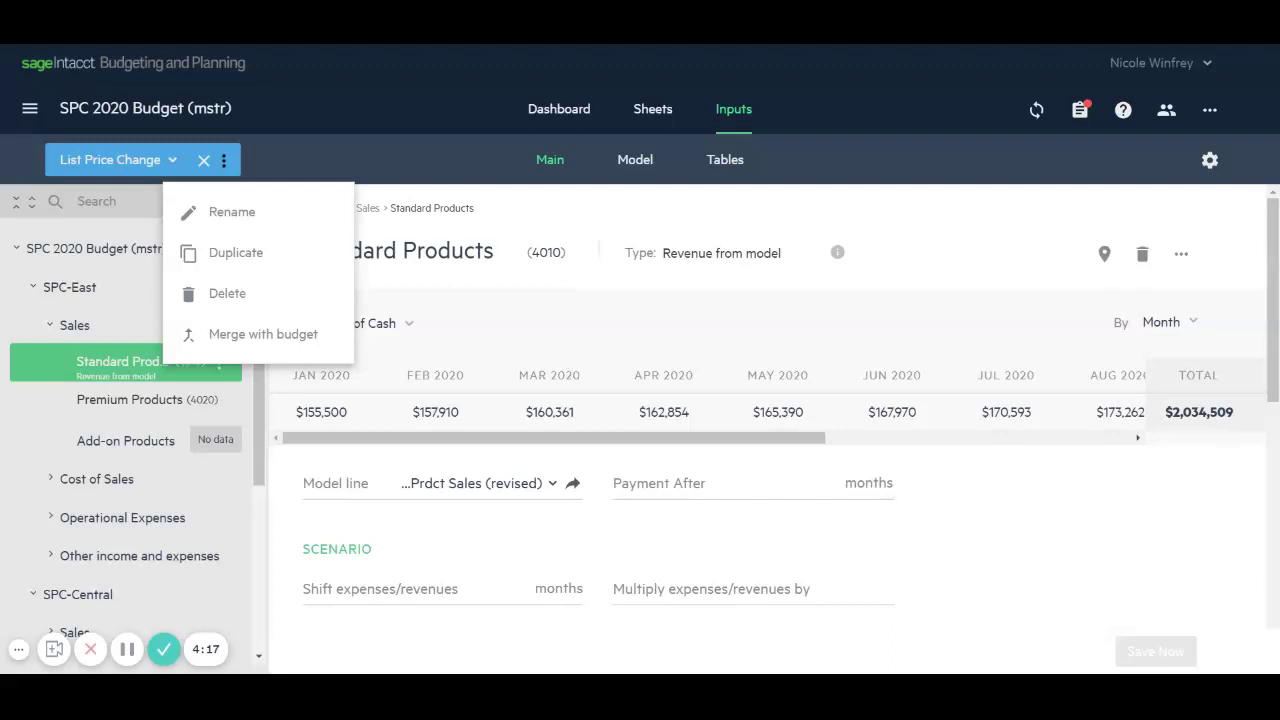
left_click(264, 337)
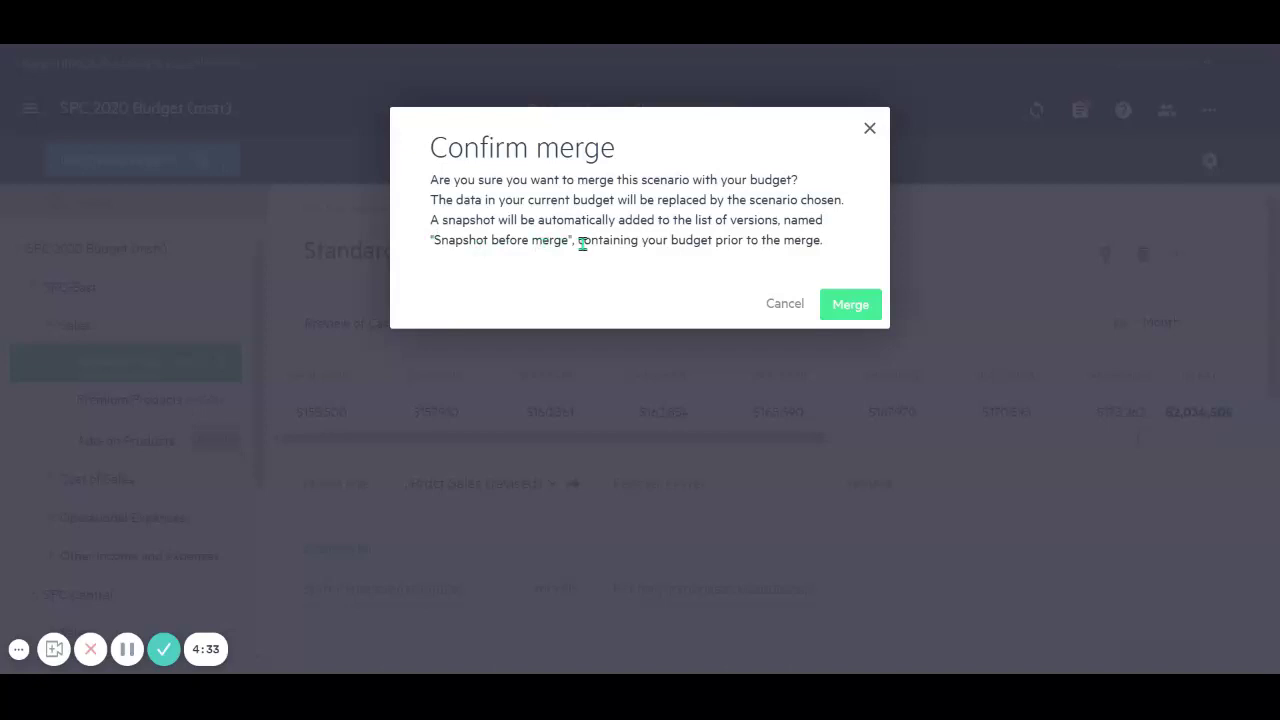
left_click(851, 306)
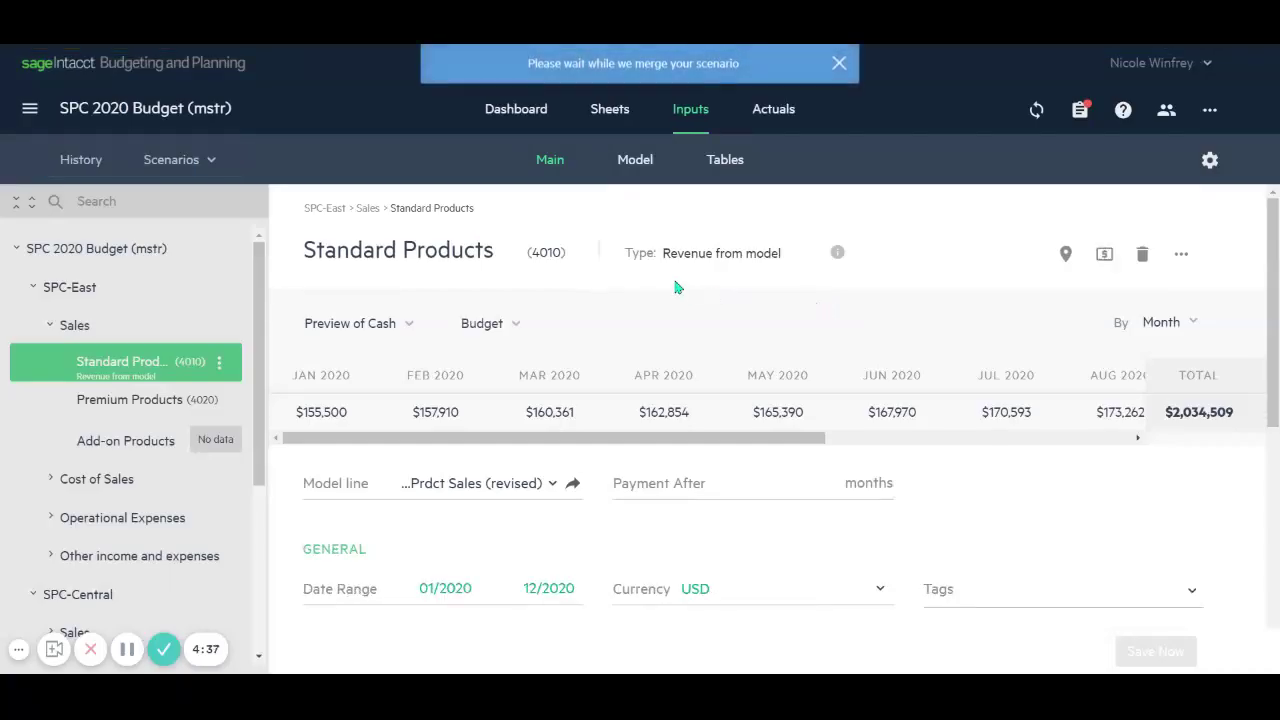
Comment 'Before list price changes' on the Snapshot before merge version in History.
left_click(81, 160)
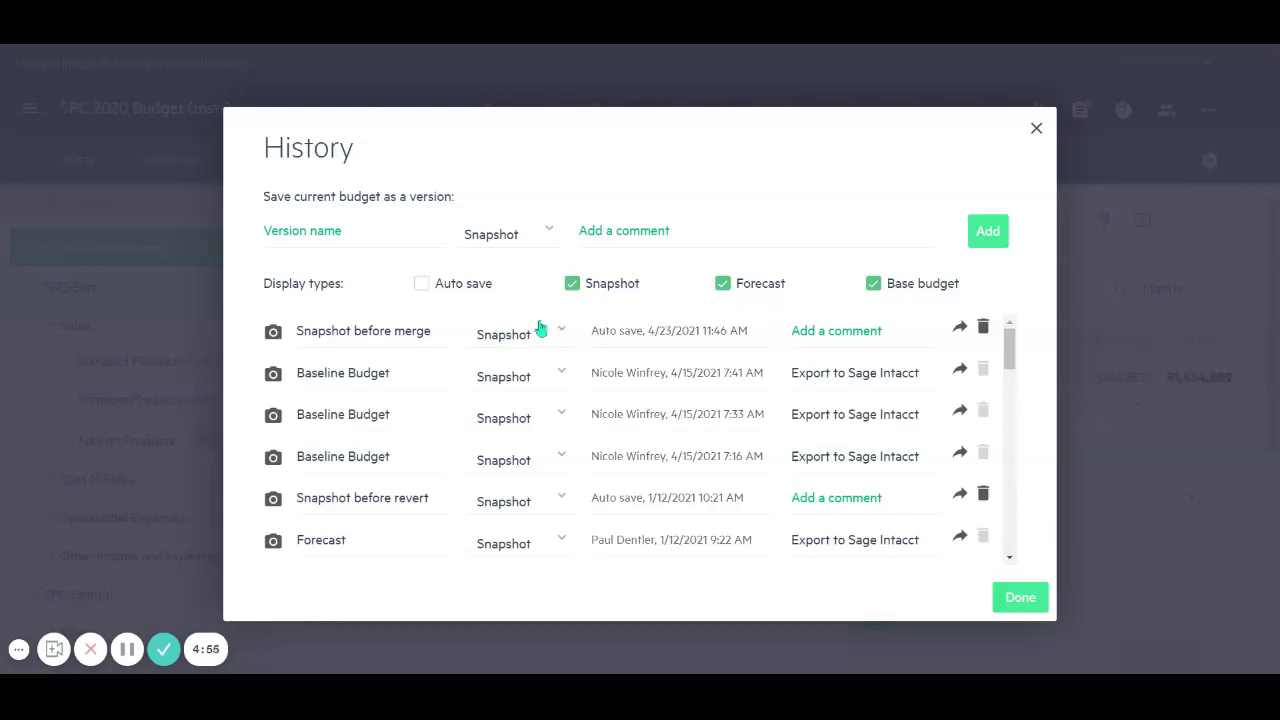
left_click(829, 337)
type("Before li")
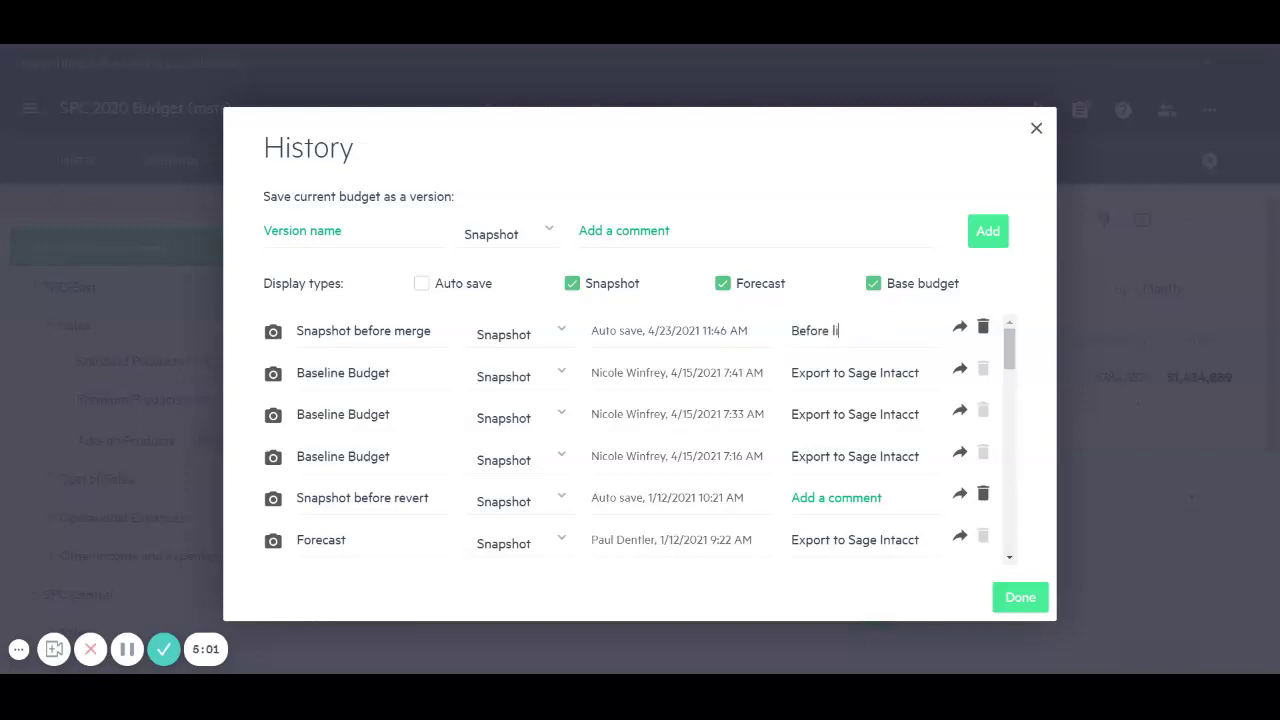
type("st price changes")
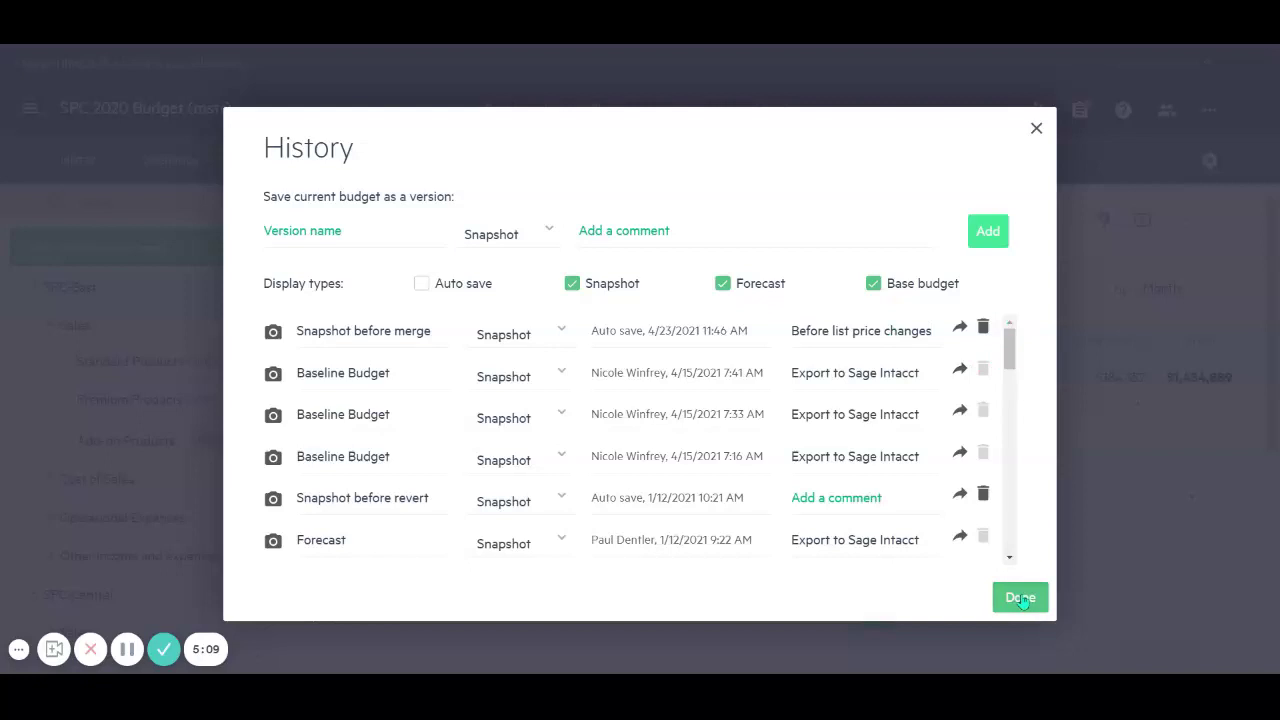
Close History, select Standard Products, and check which scenarios remain after the merge.
left_click(1020, 598)
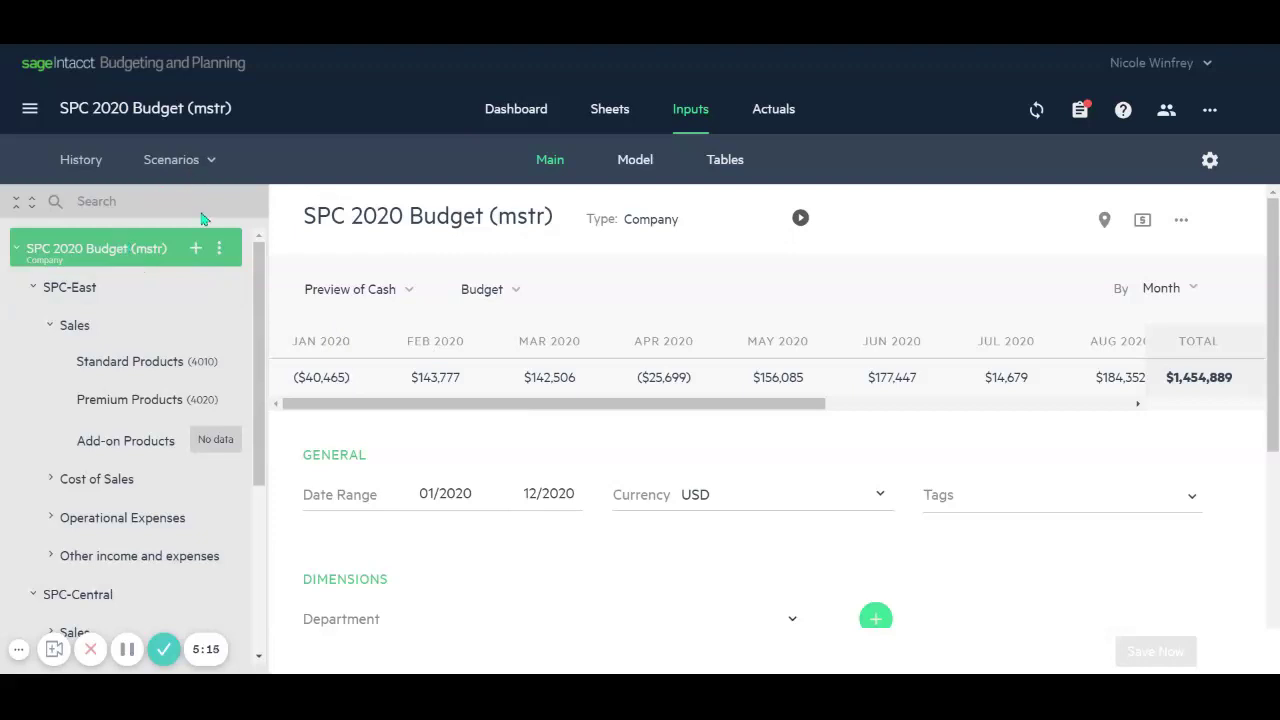
left_click(185, 370)
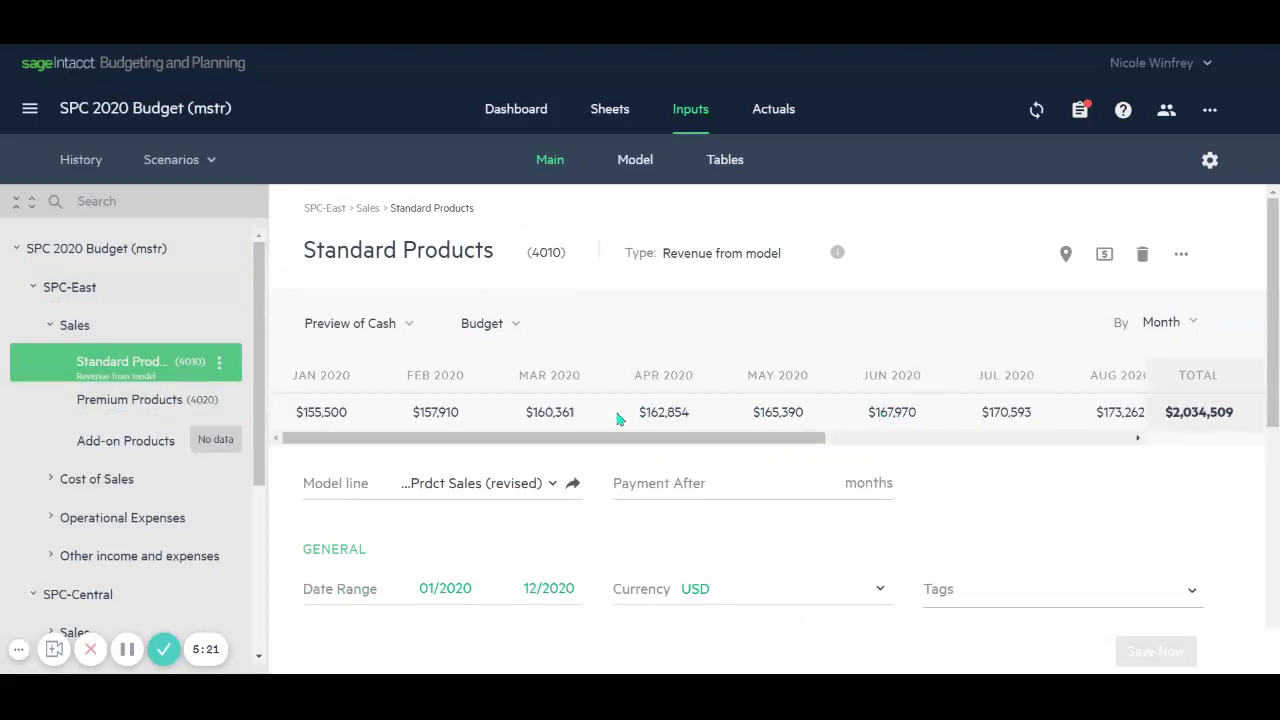
left_click(205, 165)
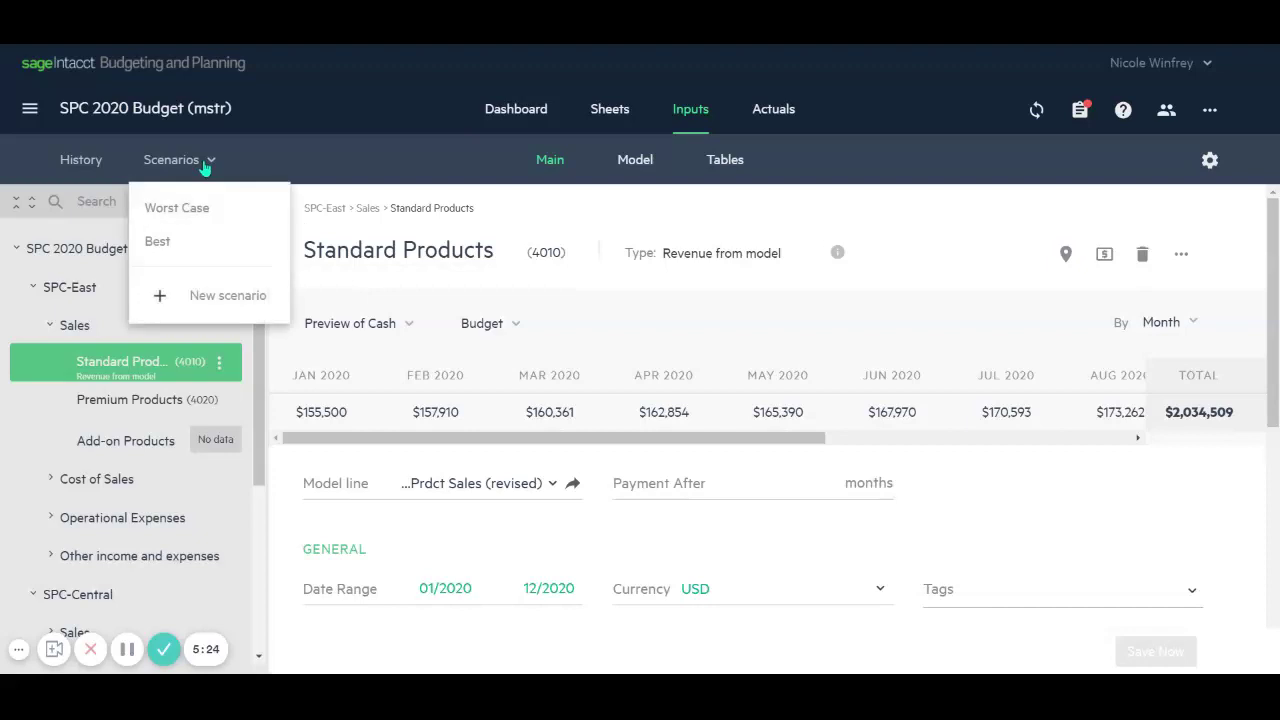
left_click(322, 174)
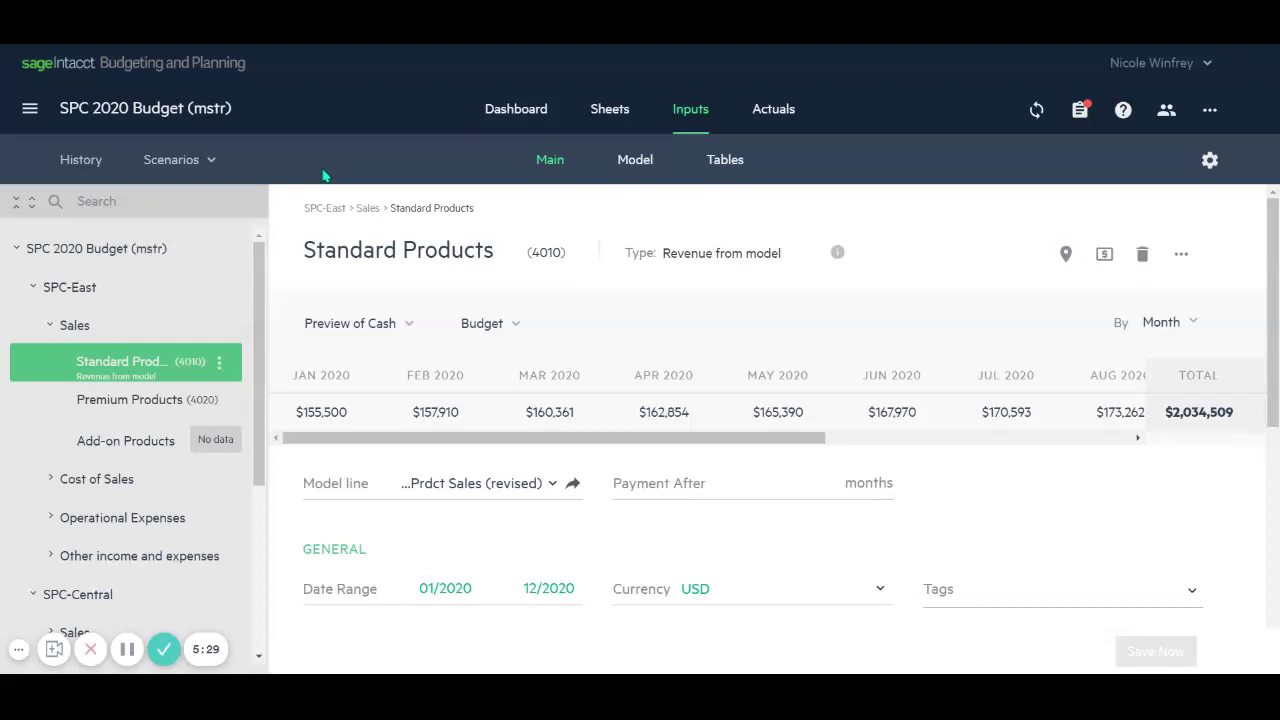